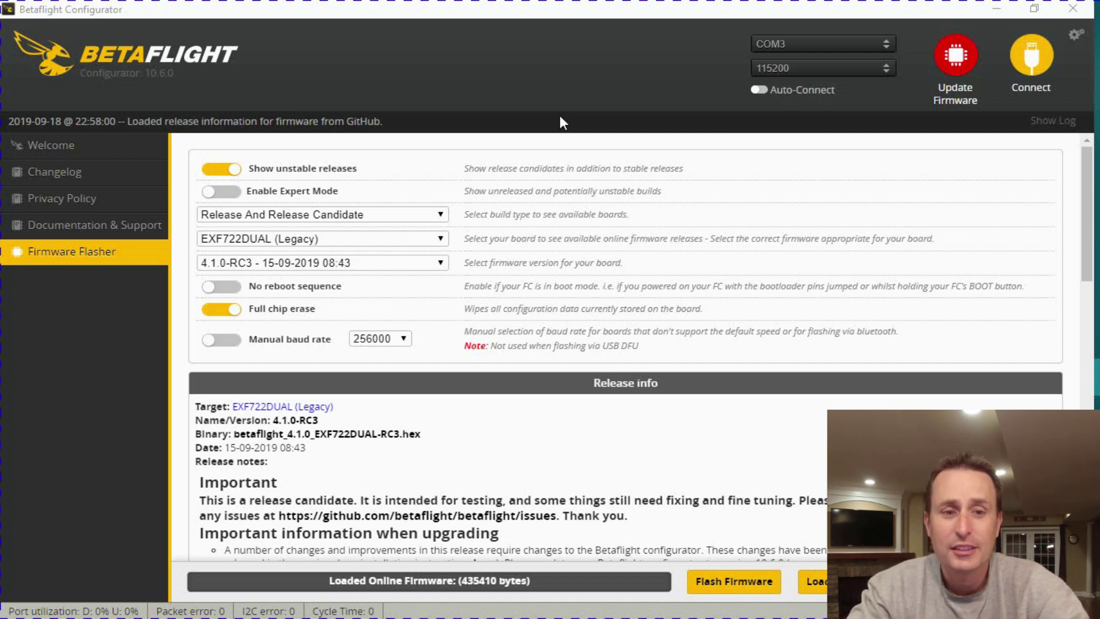
- Open the board list and scroll up to FLYWOOF405 (Legacy)
left_click(440, 239)
left_click_drag(441, 261, 440, 569)
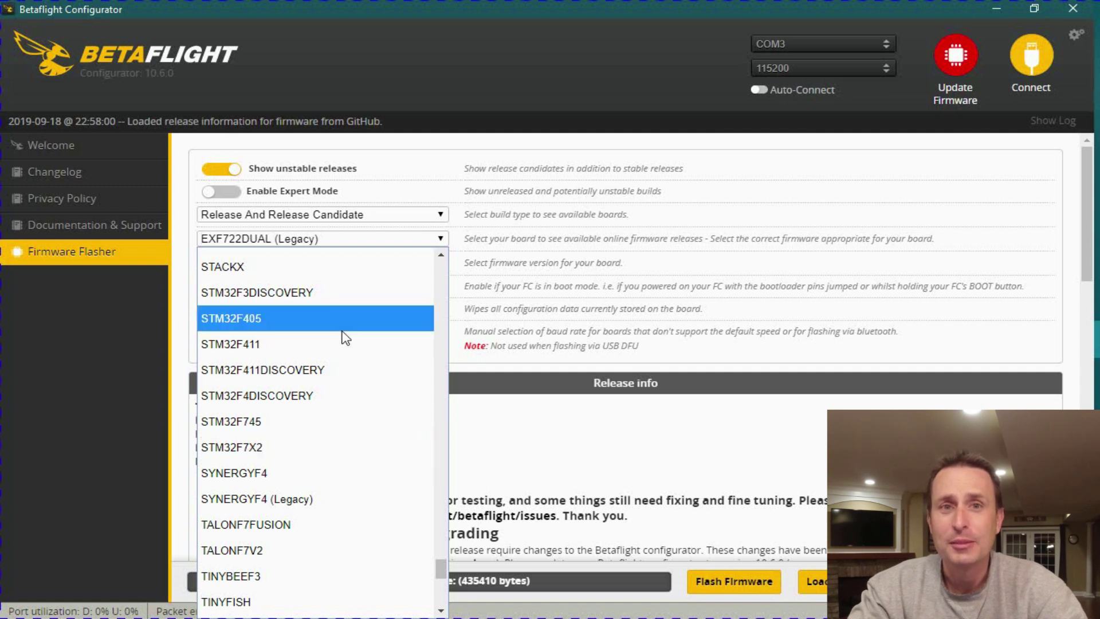
left_click_drag(442, 569, 444, 359)
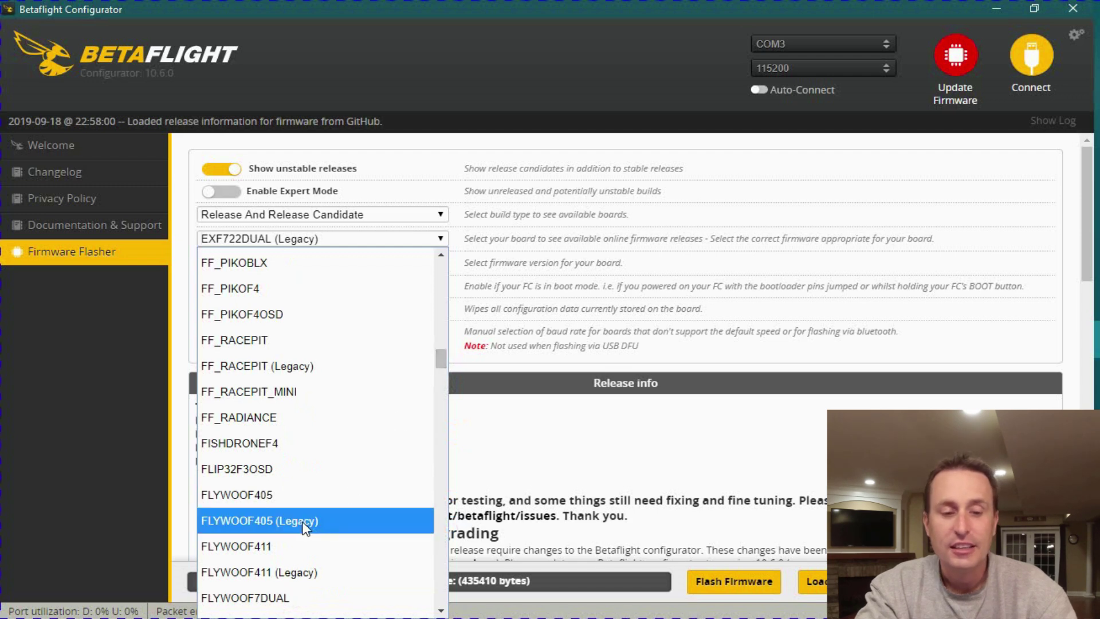
- Confirm FLYWOOF405 (Legacy) as the target board, then reopen the board list
key("Escape")
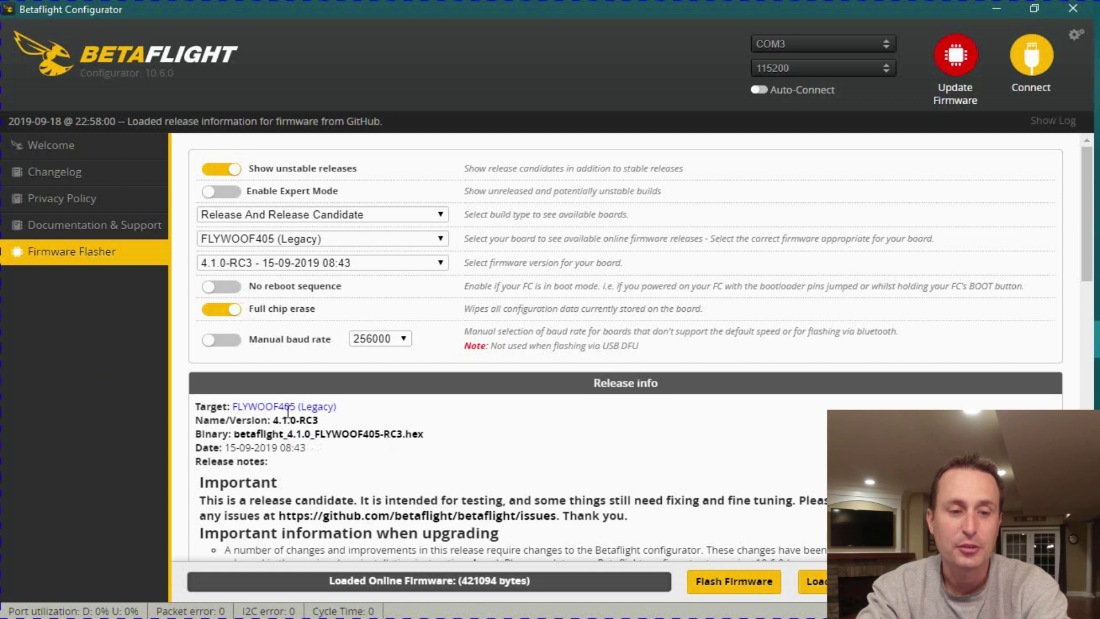
left_click(308, 239)
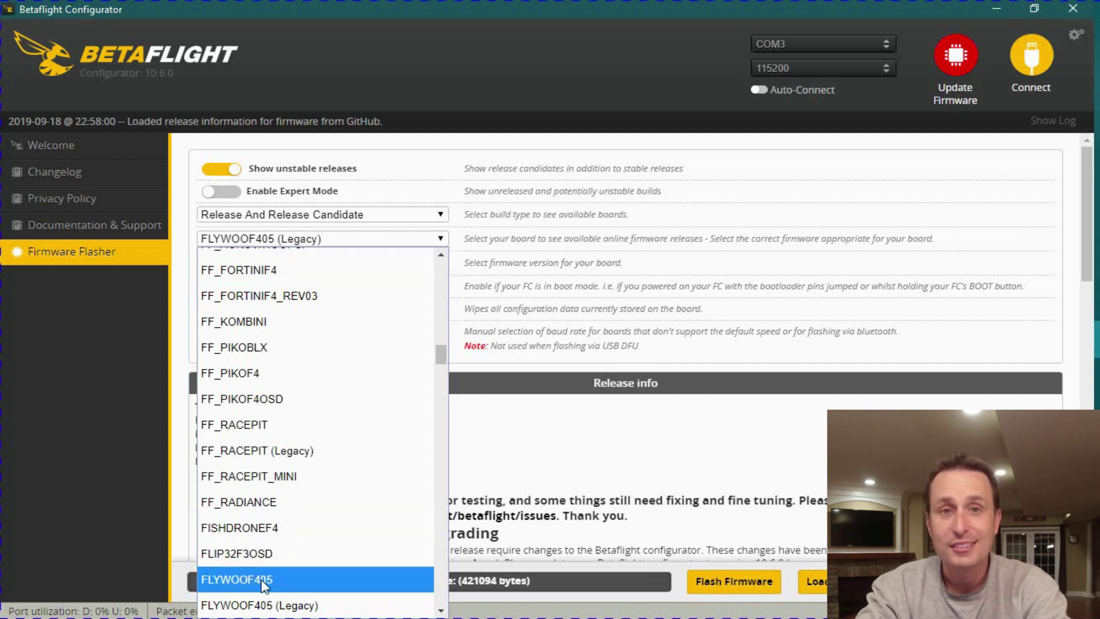
- Select the non-legacy FLYWOOF405 board with 4.1.0-RC3 firmware, then reopen the board list
left_click(264, 579)
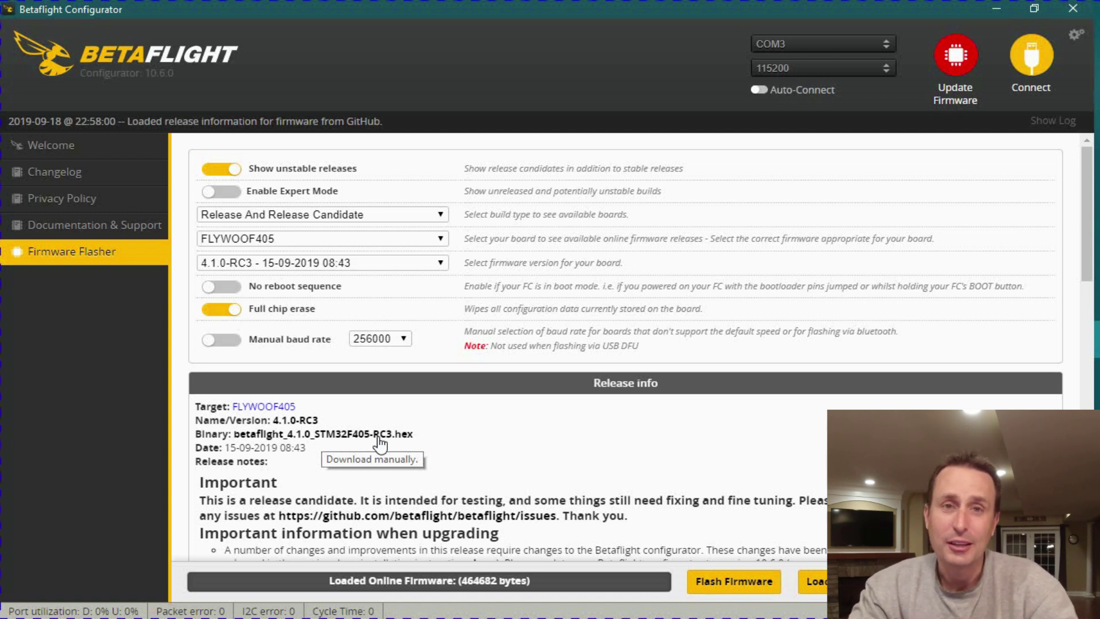
left_click(419, 239)
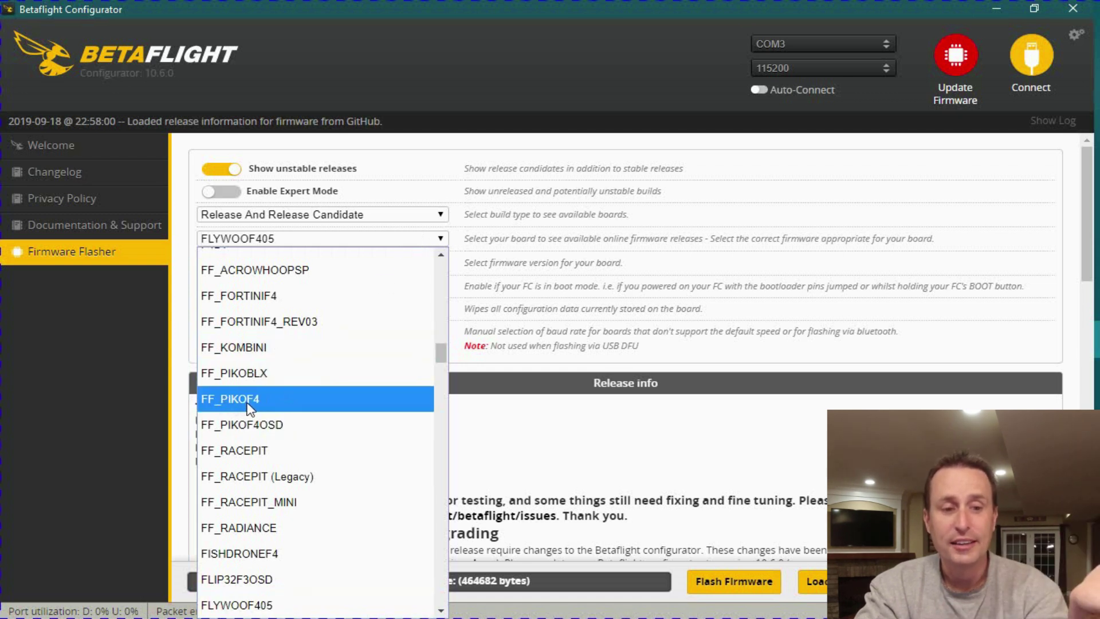
- Choose FF_PIKOF4 as the target board, then reopen the board list
left_click(281, 397)
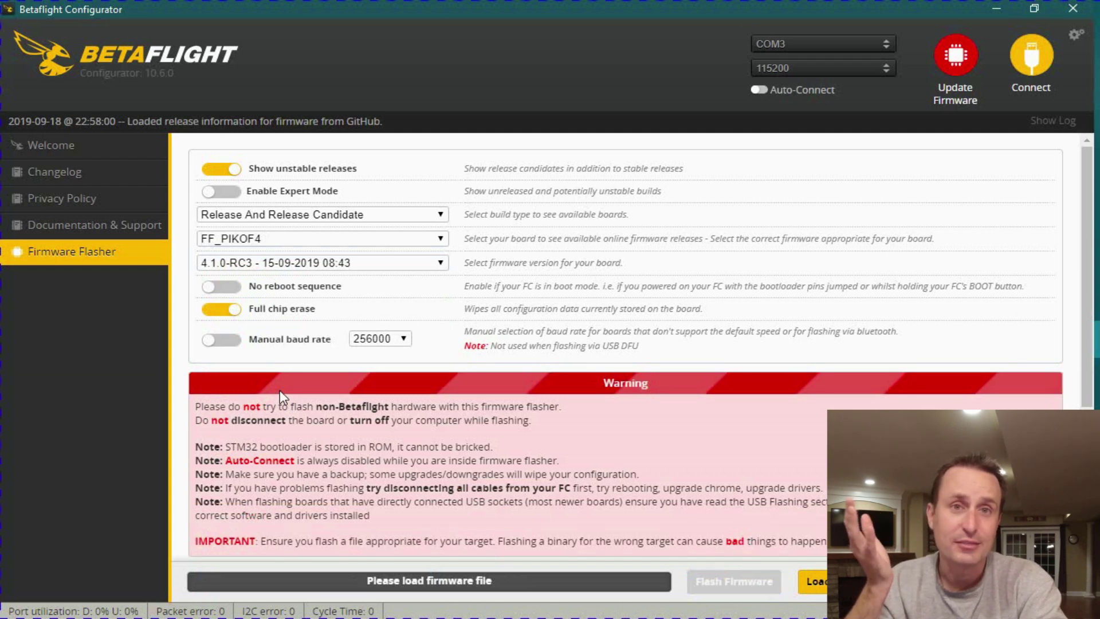
left_click(366, 240)
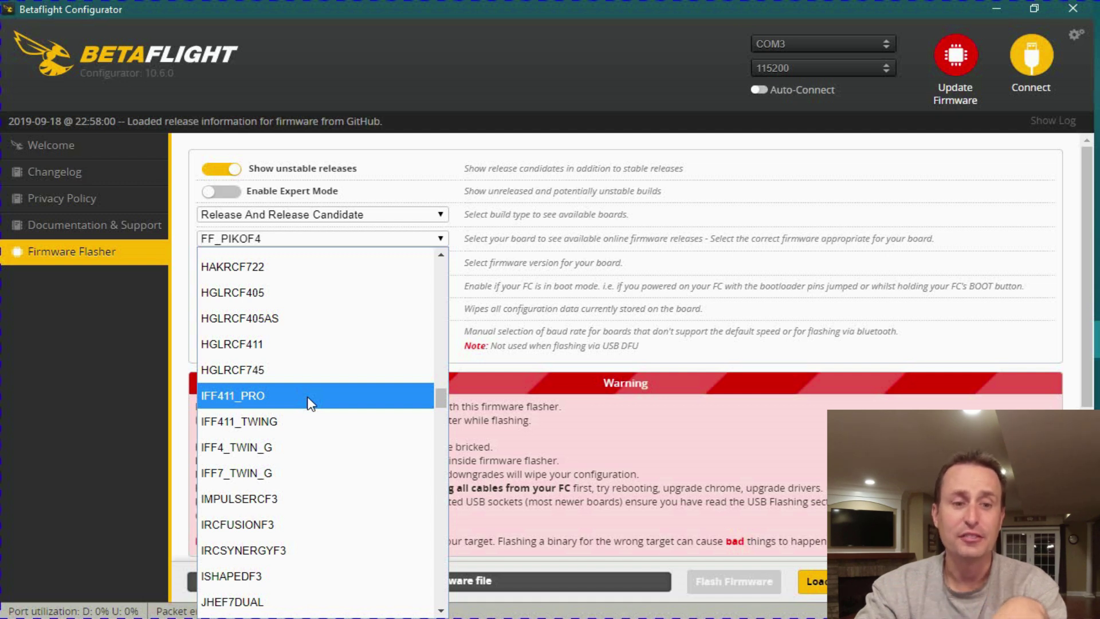
scroll(310, 402, "up", 10)
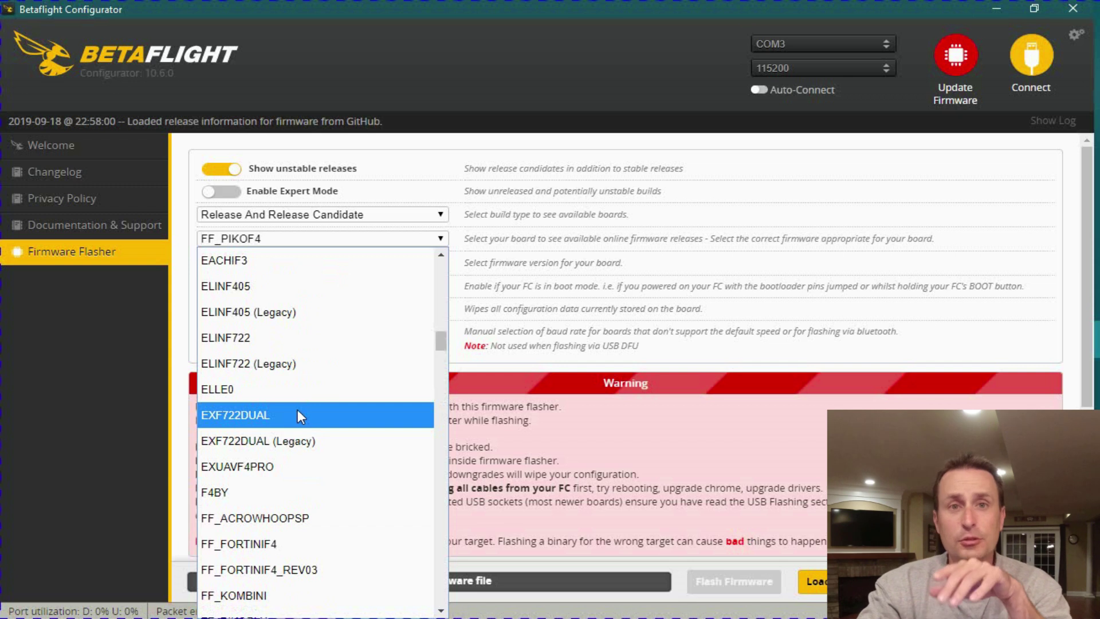
- Select EXF722DUAL with version 4.1.0-RC3 and load its online firmware (482426 bytes)
left_click(239, 420)
left_click(344, 262)
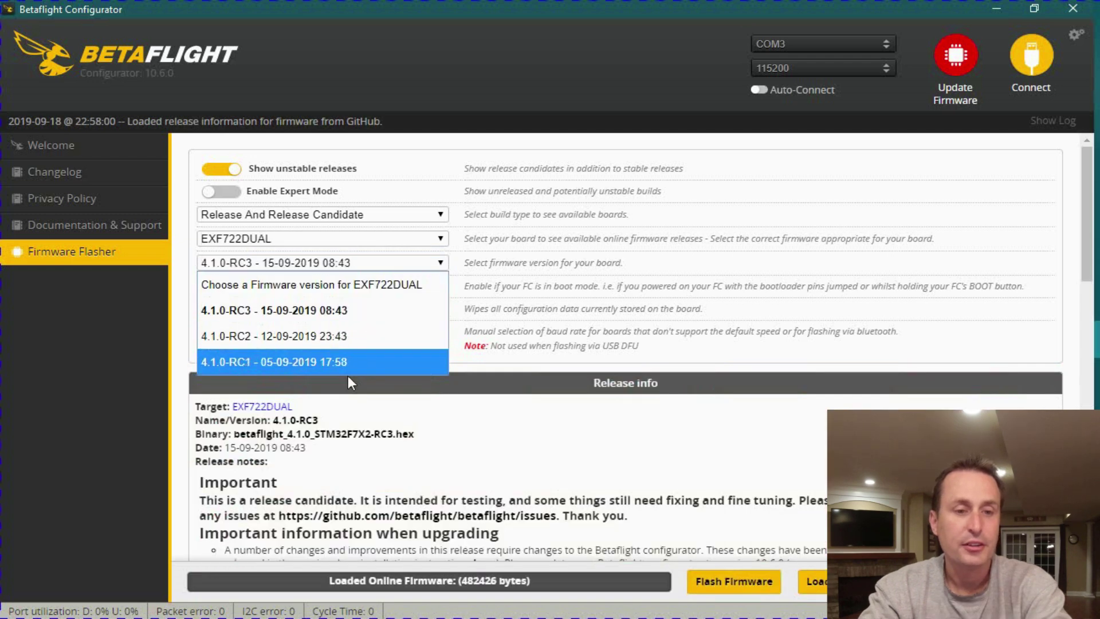
left_click(338, 314)
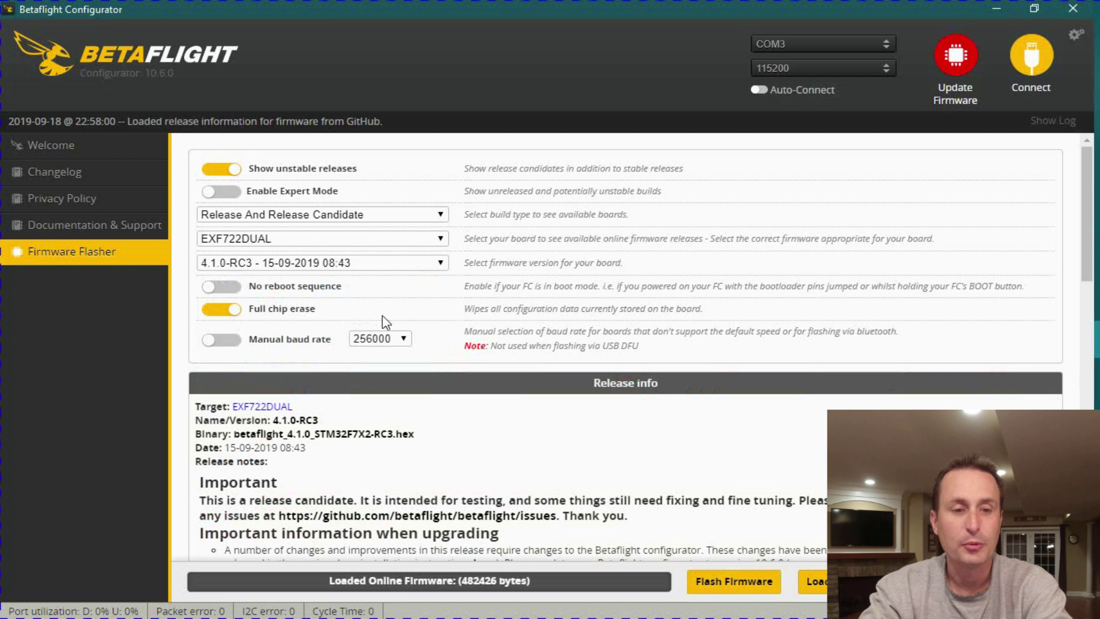
left_click(822, 582)
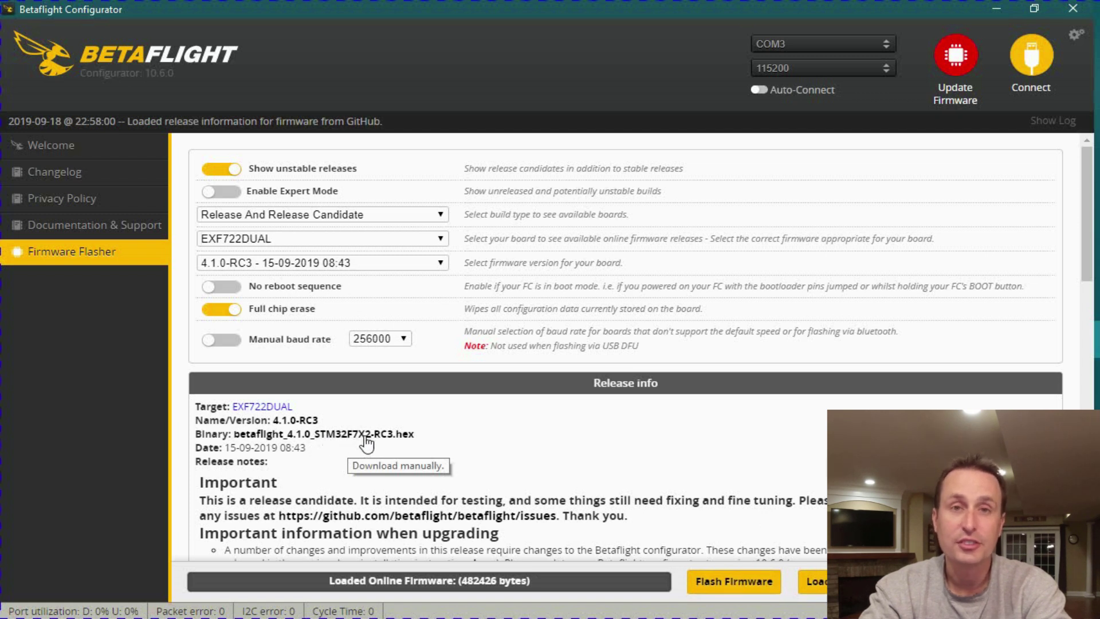
- Flash the loaded EXF722DUAL firmware and connect to the board running BTFL 4.1.0
left_click(710, 584)
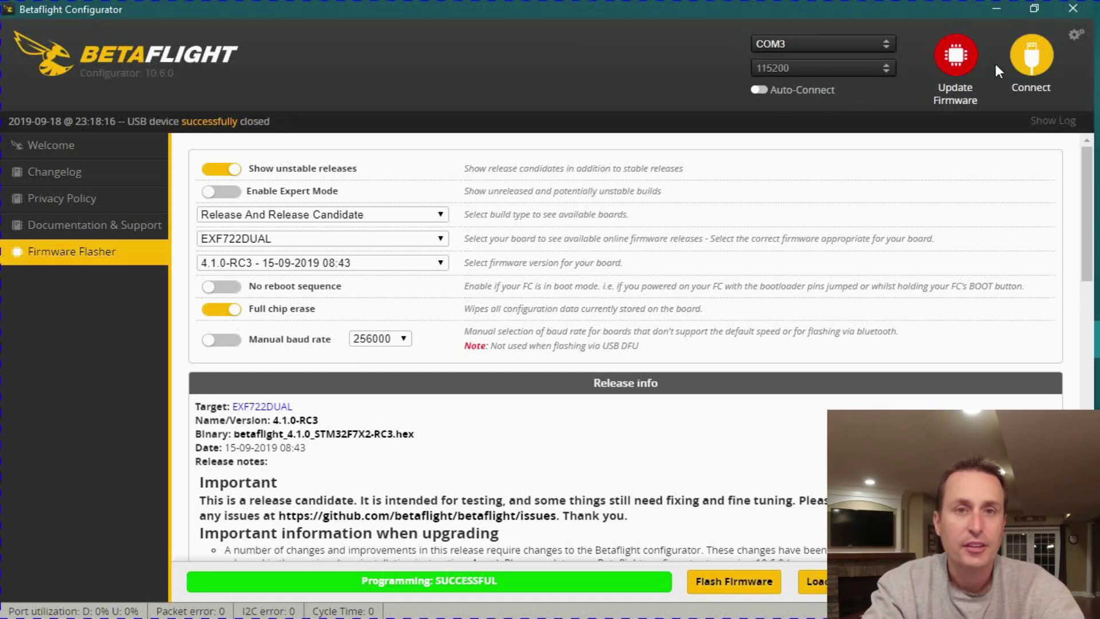
left_click(1031, 56)
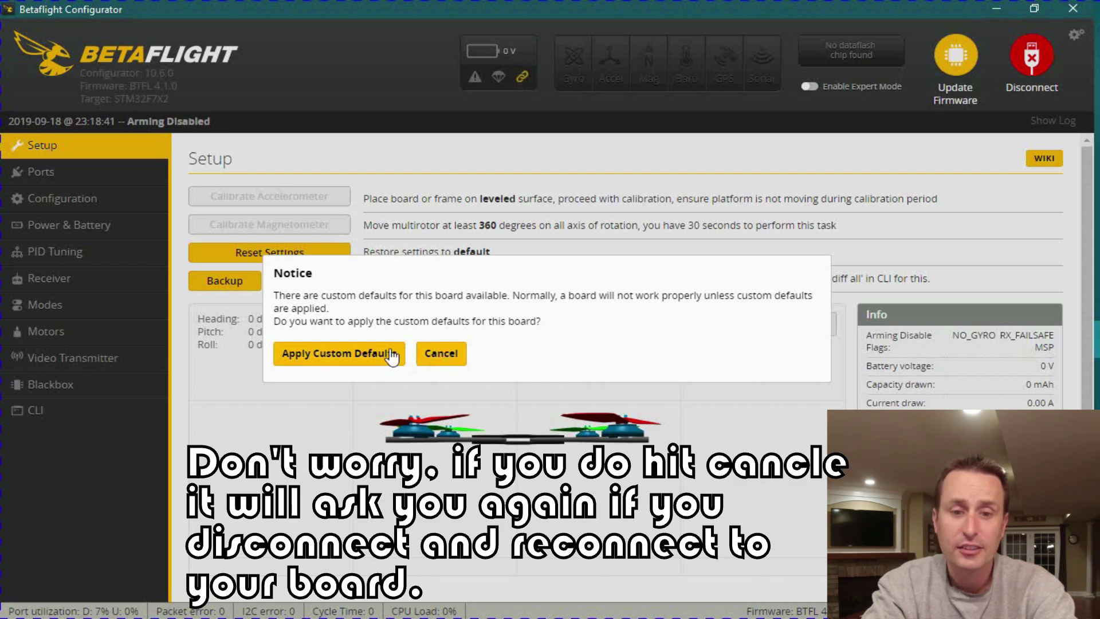
- Apply the board's custom defaults and let it reboot and disconnect
left_click(319, 356)
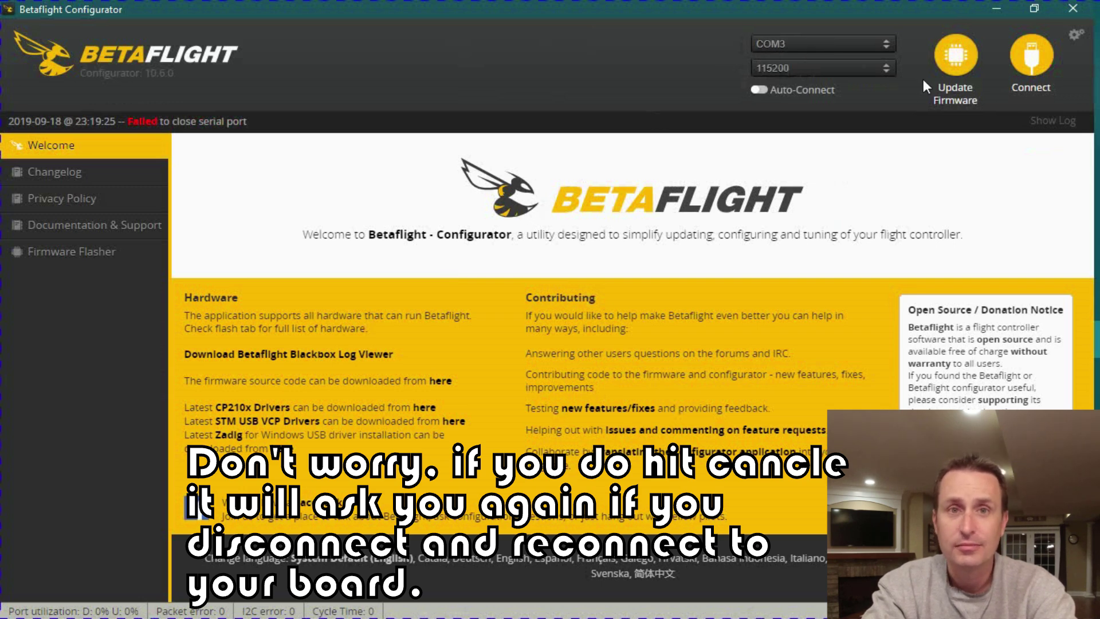
left_click(1025, 57)
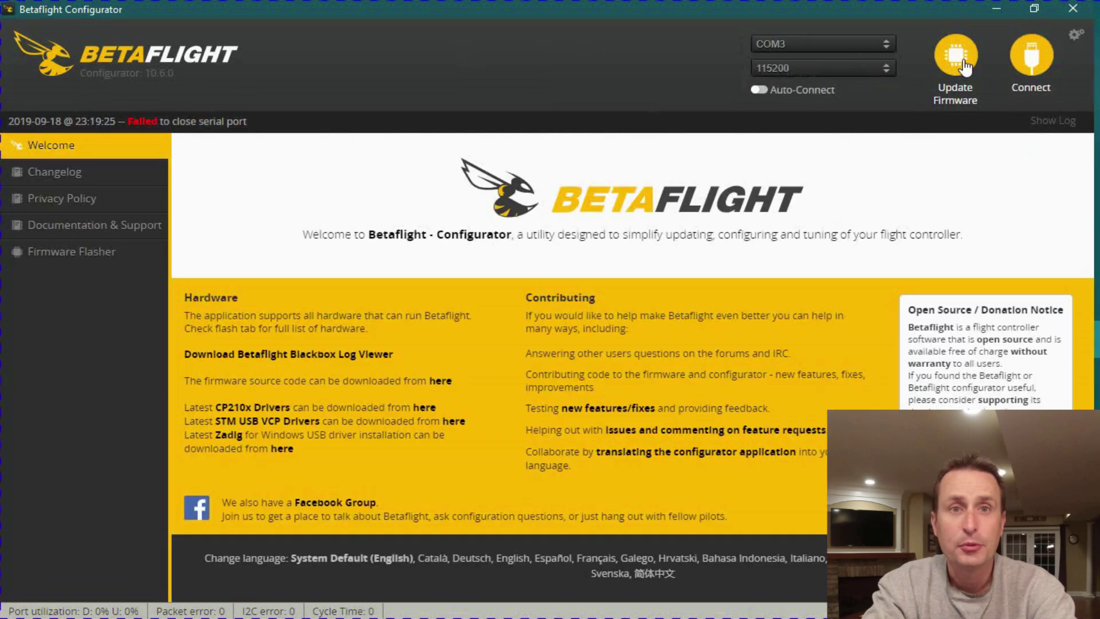
- Reconnect to the EXF722DUAL flight controller running BTFL 4.1.0
left_click(1031, 55)
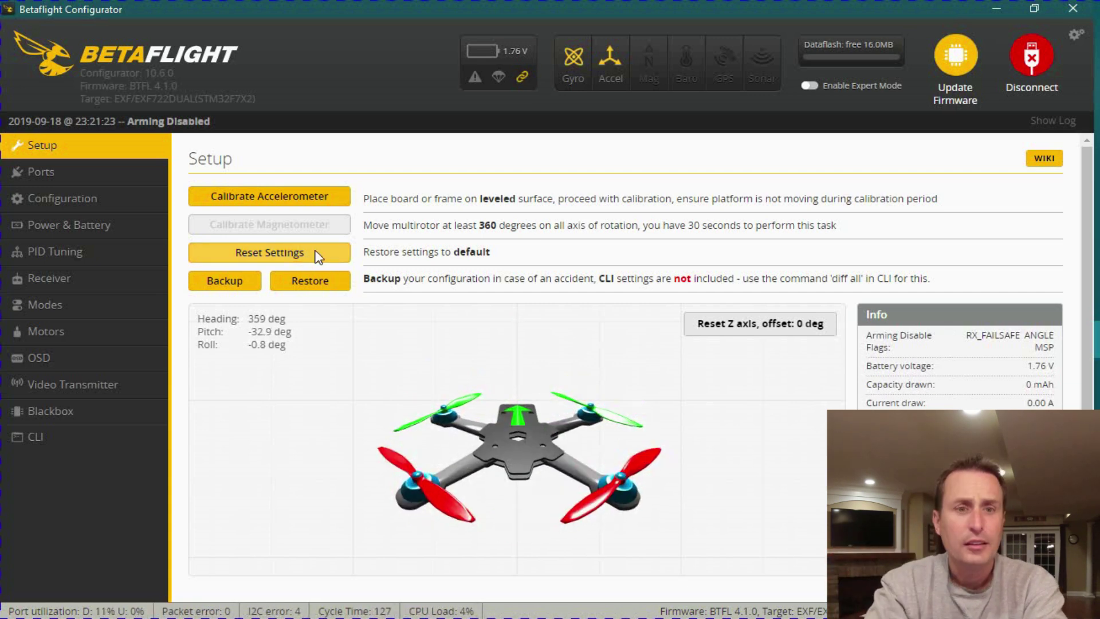
- Reset all board settings to default and reconnect to the flight controller
left_click(291, 253)
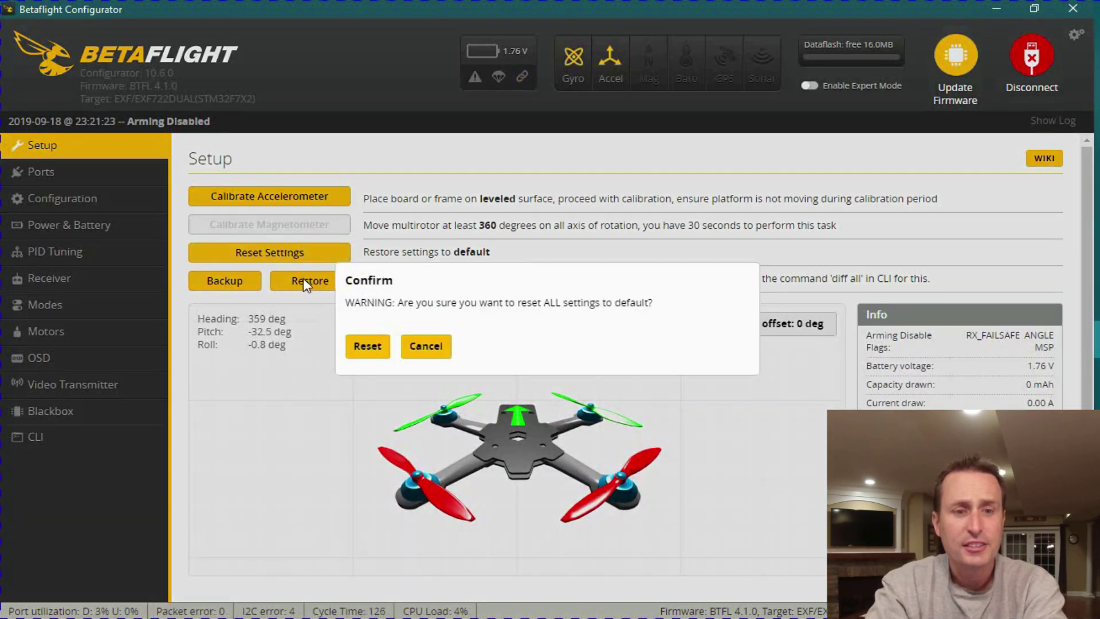
left_click(370, 347)
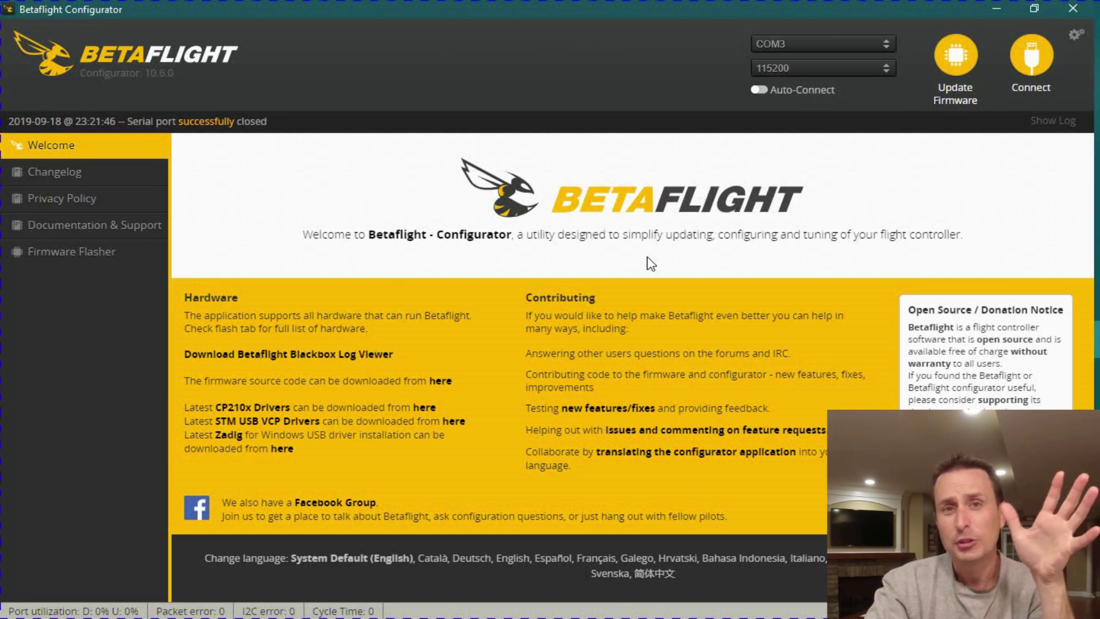
left_click(1037, 57)
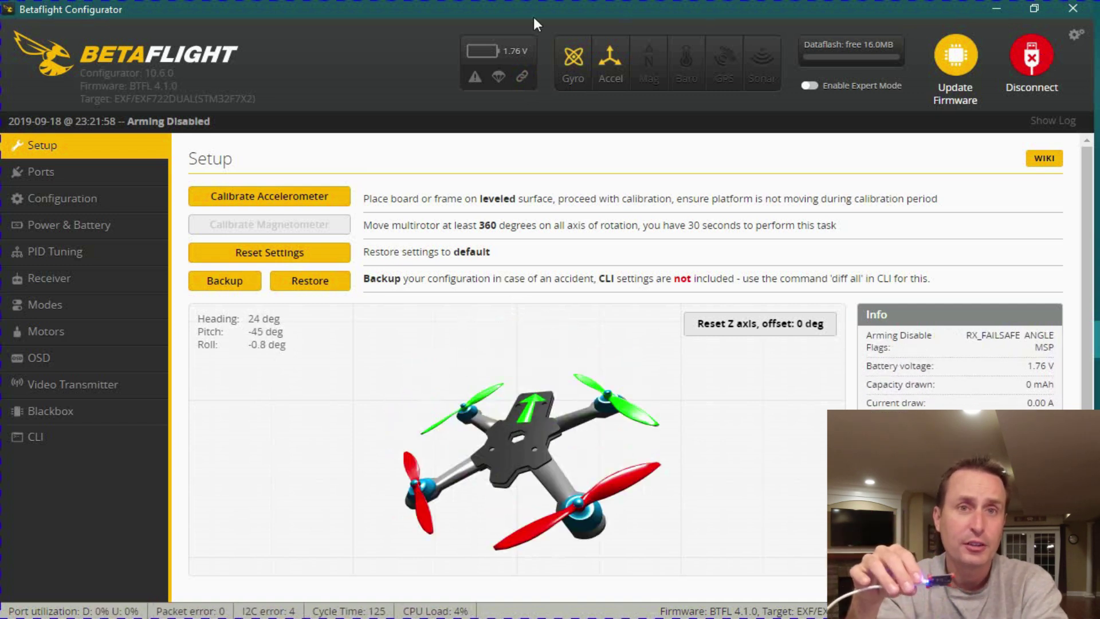
- Check the Ports tab for Serial Rx on UART2, then open the CLI
left_click(94, 178)
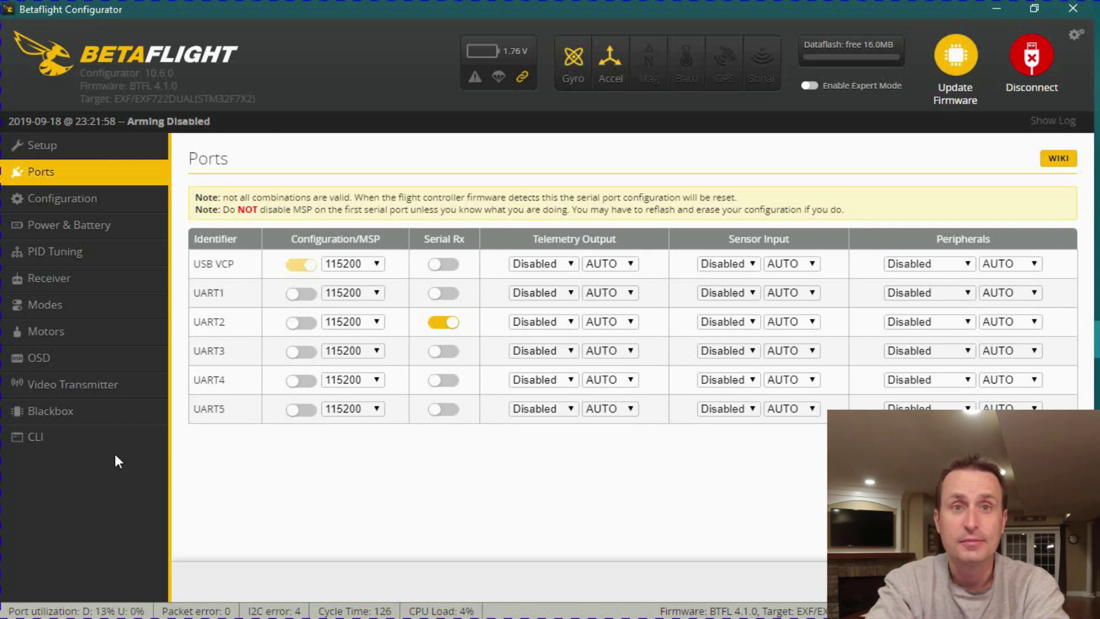
left_click(107, 439)
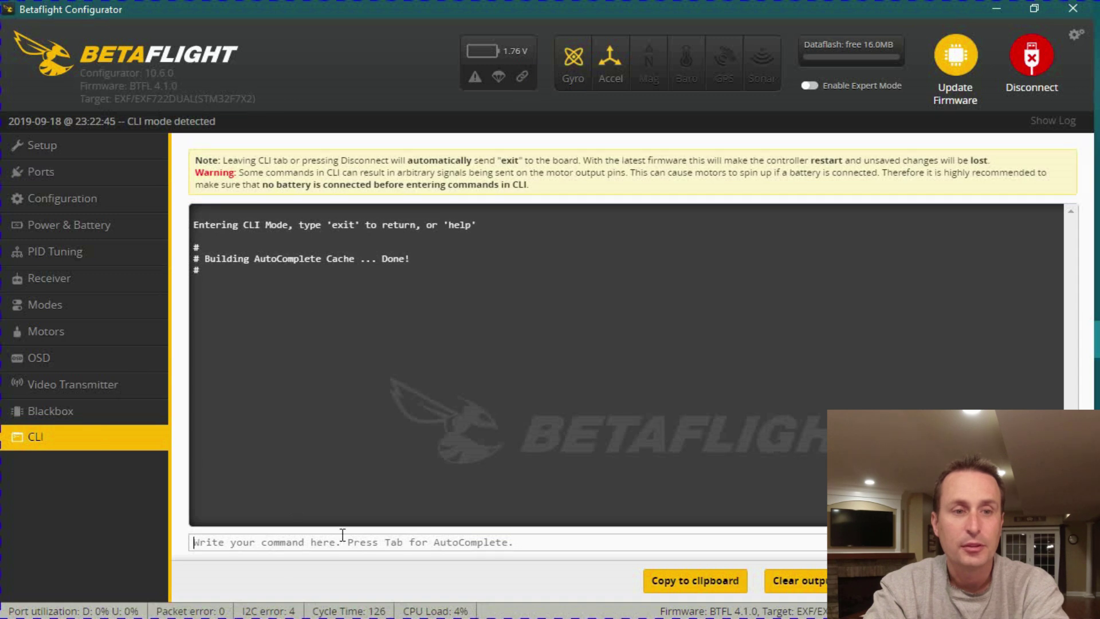
- Run the version and status commands in the CLI to show firmware 4.1.0 and arming flags
type("version")
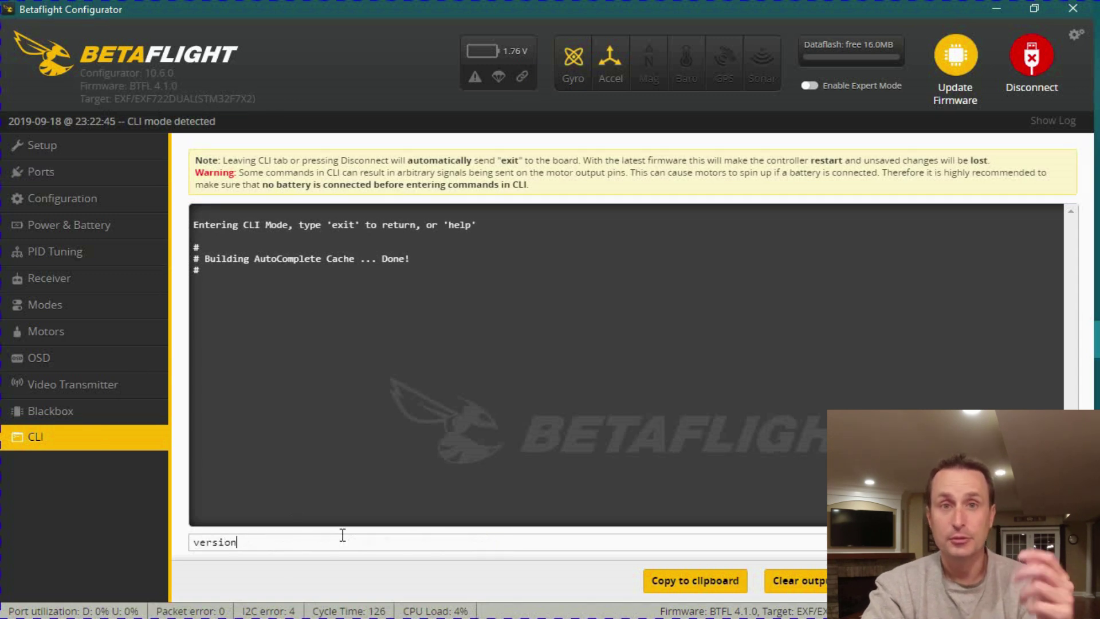
key("Return")
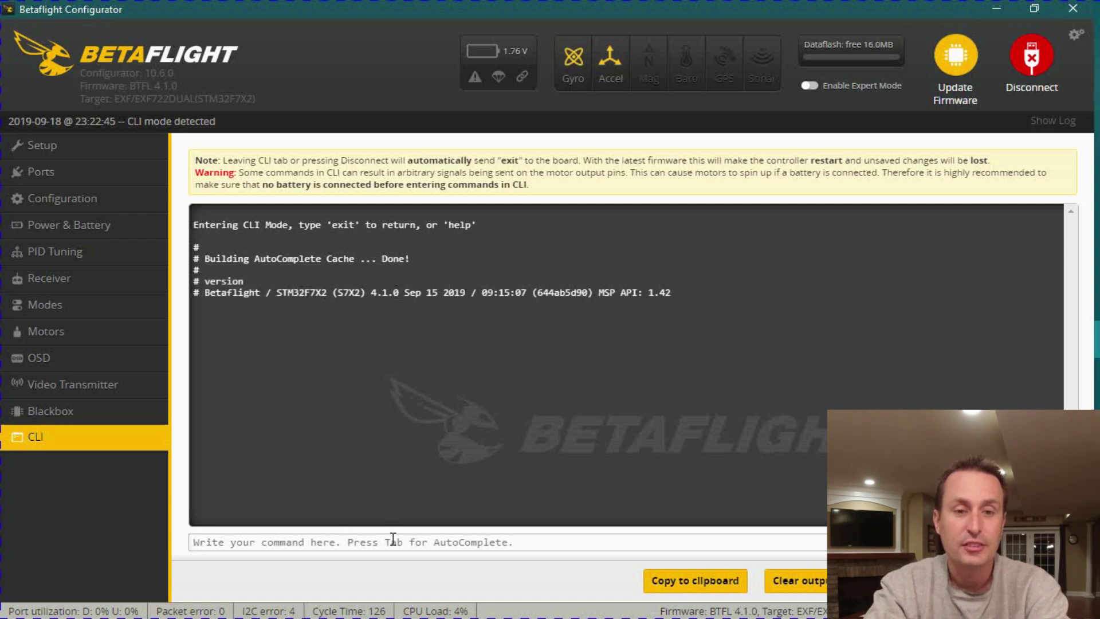
type("status")
key("Return")
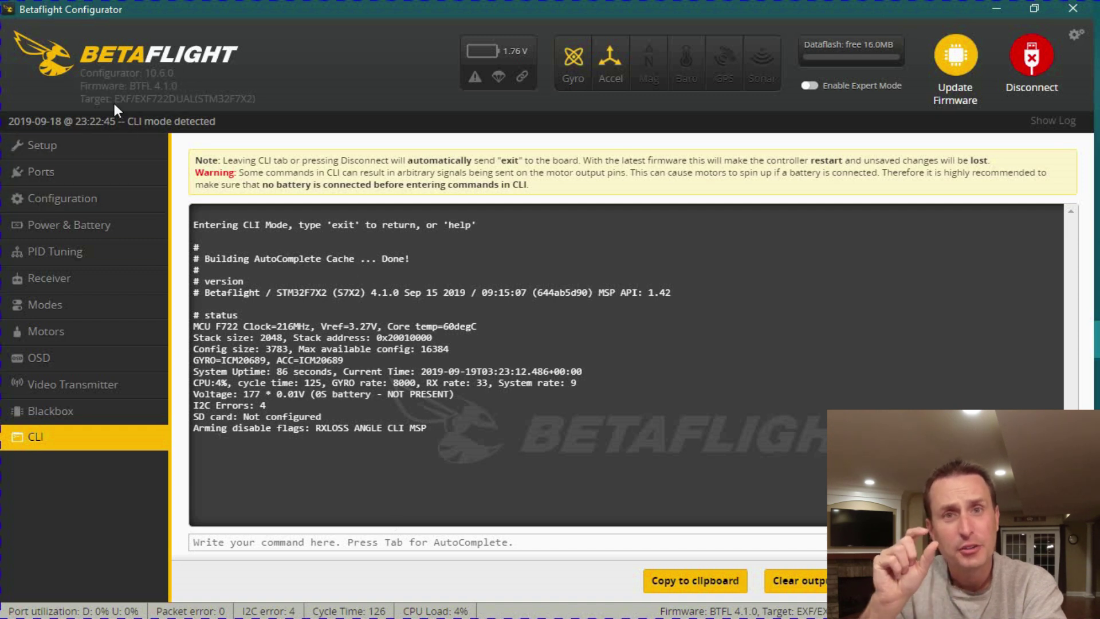
- Highlight the target name EXF722DUAL and the MCU name STM32F7X2 for comparison
left_click_drag(131, 100, 195, 100)
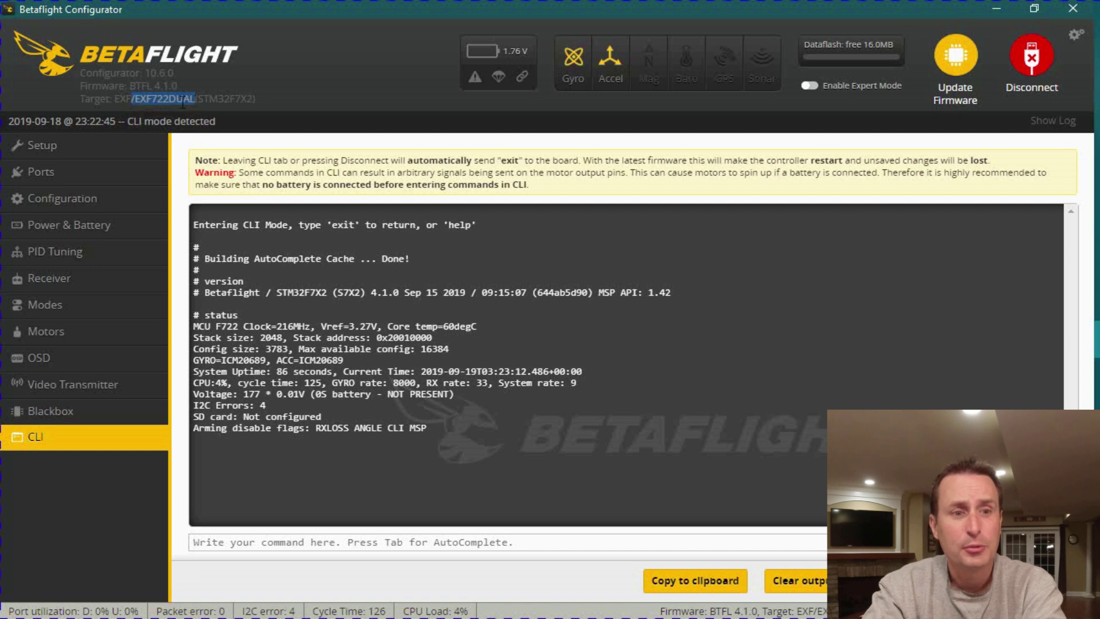
left_click_drag(277, 294, 328, 297)
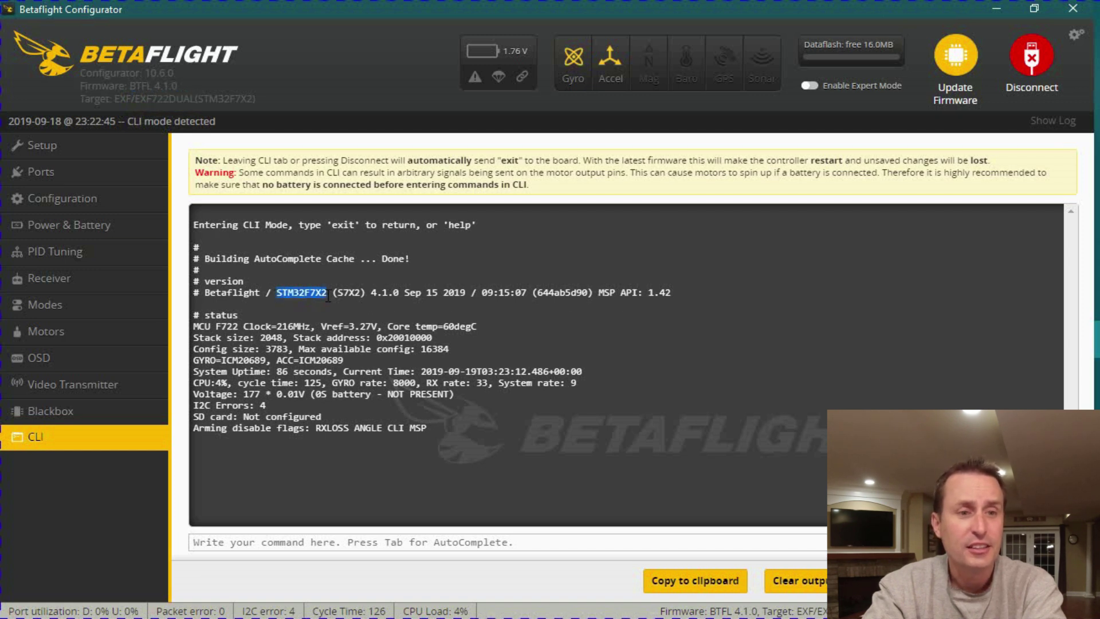